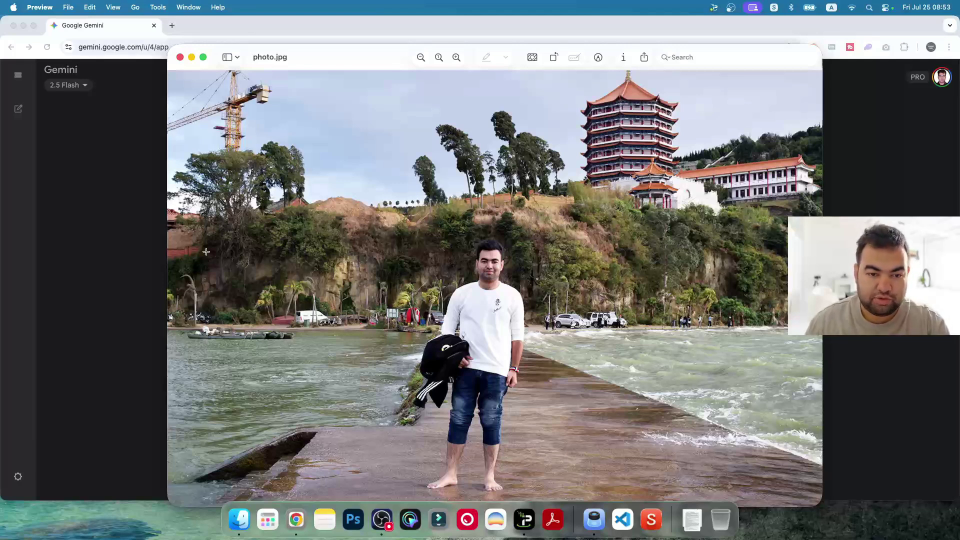
Switch to Gemini in Chrome and turn on Video mode for the new chat.
left_click(115, 185)
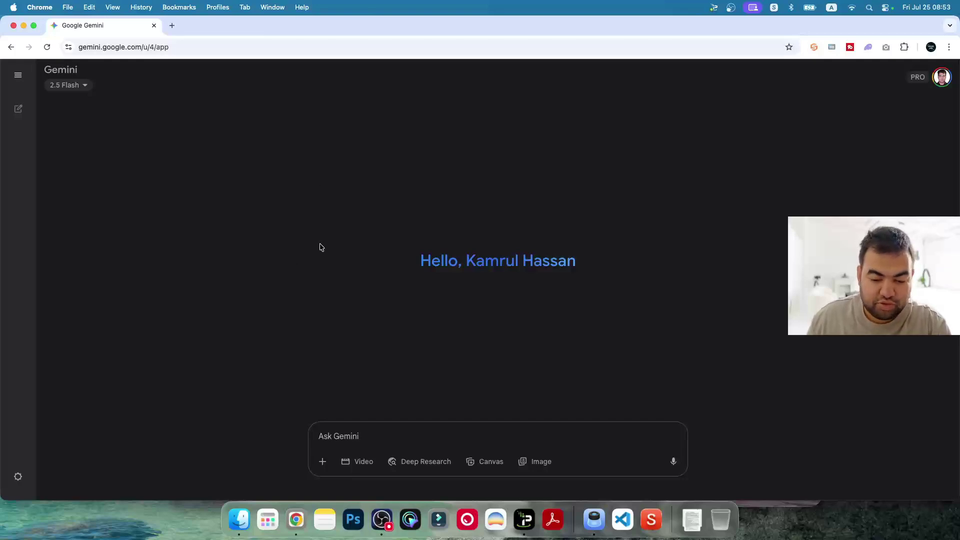
left_click(359, 462)
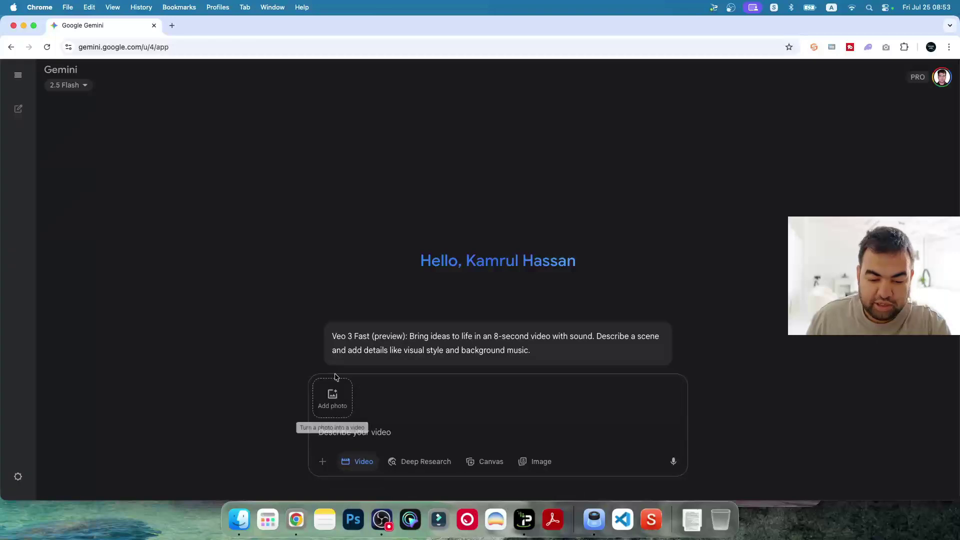
left_click_drag(332, 336, 422, 338)
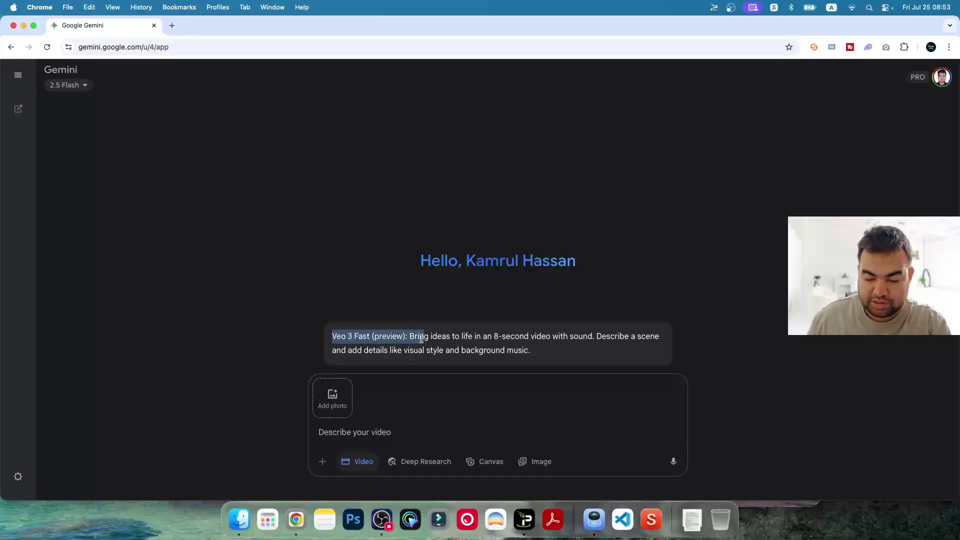
left_click(422, 338)
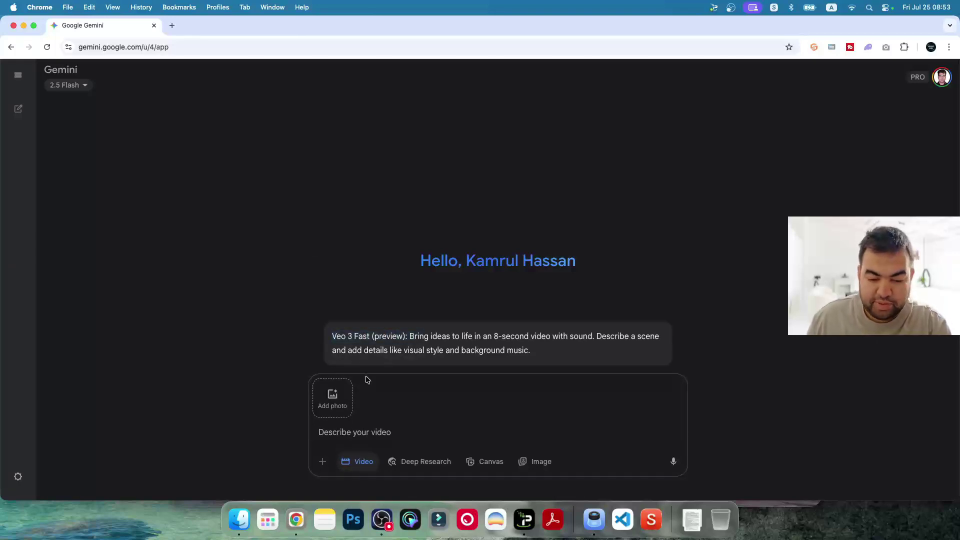
Attach photo.jpg from the Desktop folder as the source photo for the video.
left_click(335, 399)
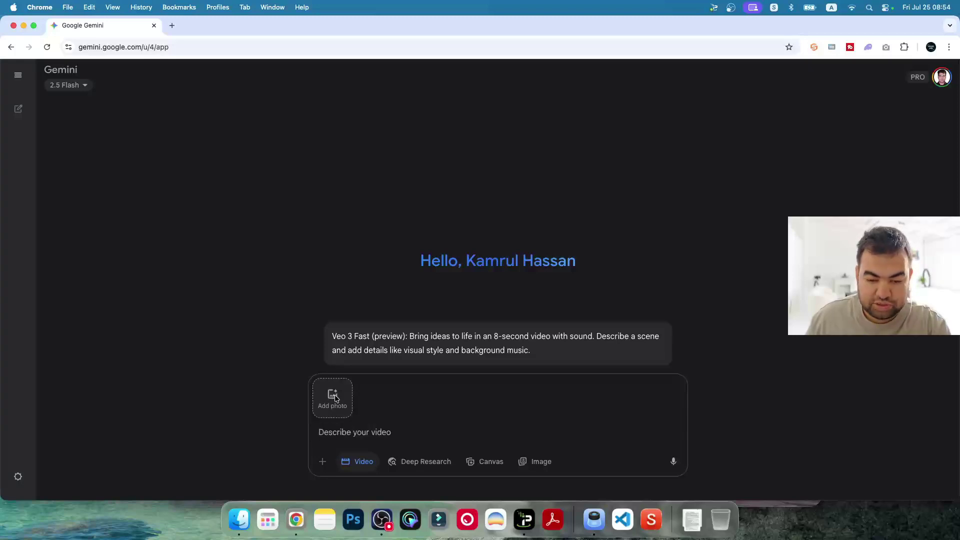
left_click(297, 282)
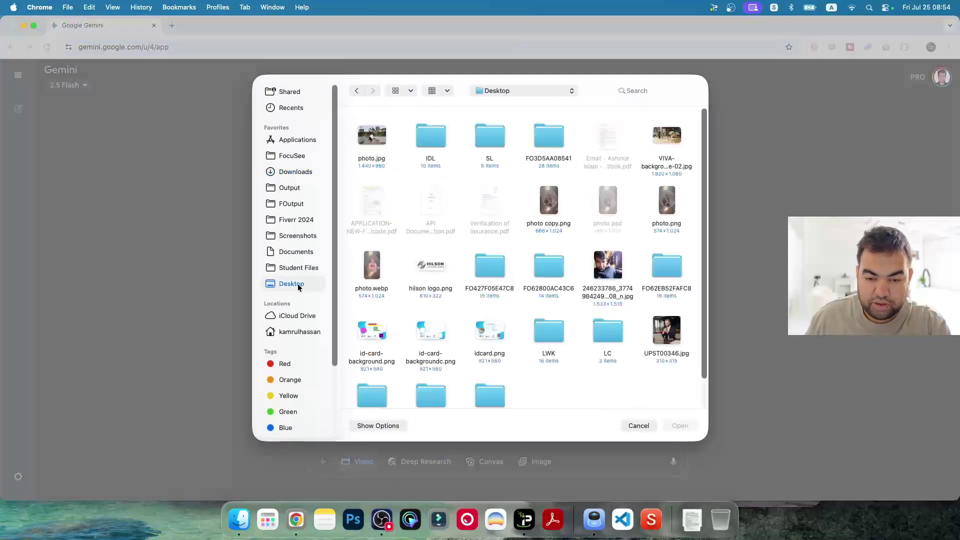
left_click(369, 145)
left_click(681, 425)
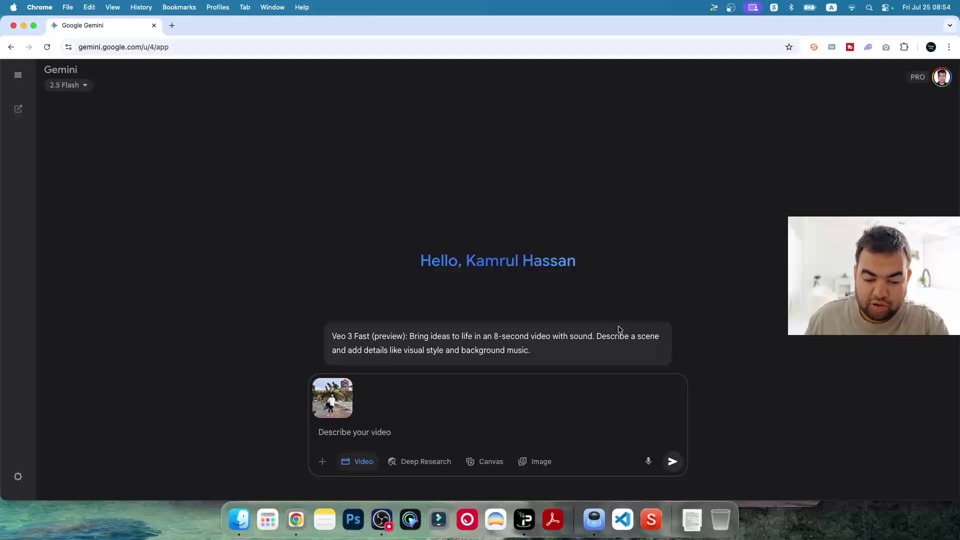
Enter the prompt "this bangladeshi boy standing, shoot from a drone, the drone slowly zooms out, wide angle view. the boy says in bangla""", correcting any misspelling.
left_click(377, 435)
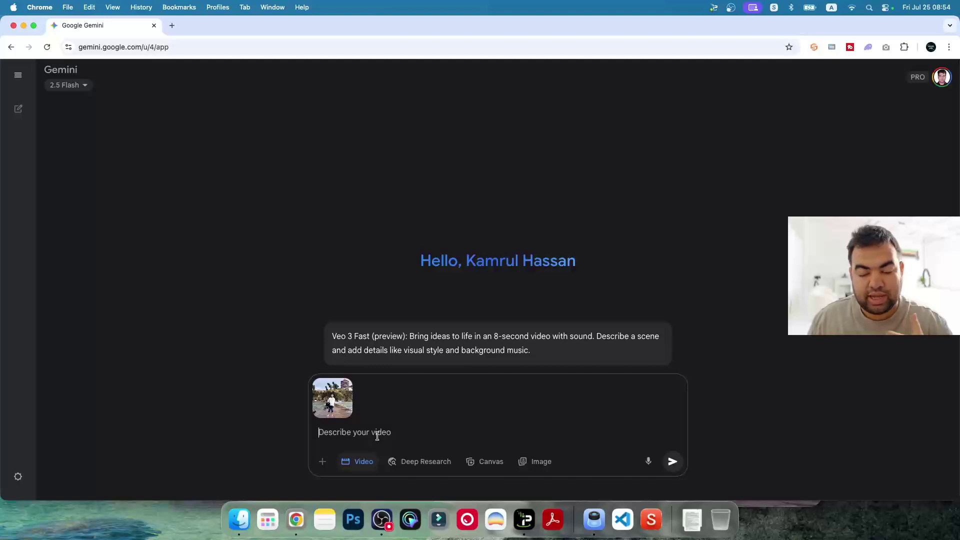
type("this bangladeshi boy standing, shoot form a drone, the drone slowly zooms out, wide angle view. the boy says in bangla\"\"")
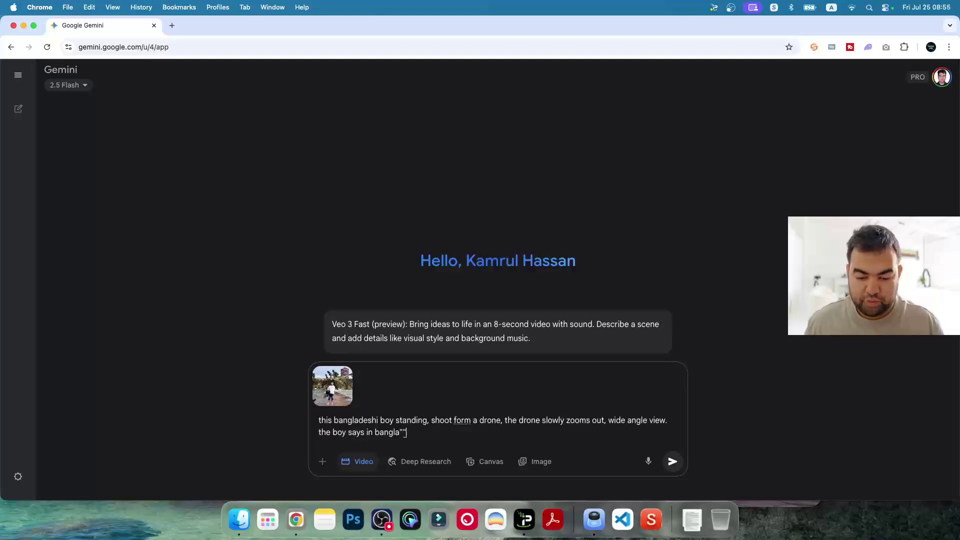
key("Left")
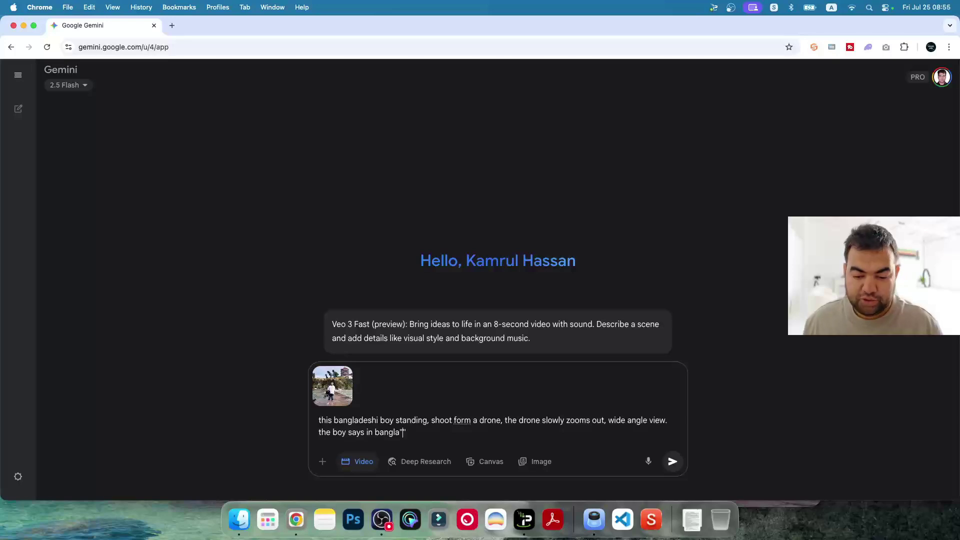
right_click(467, 421)
left_click(507, 233)
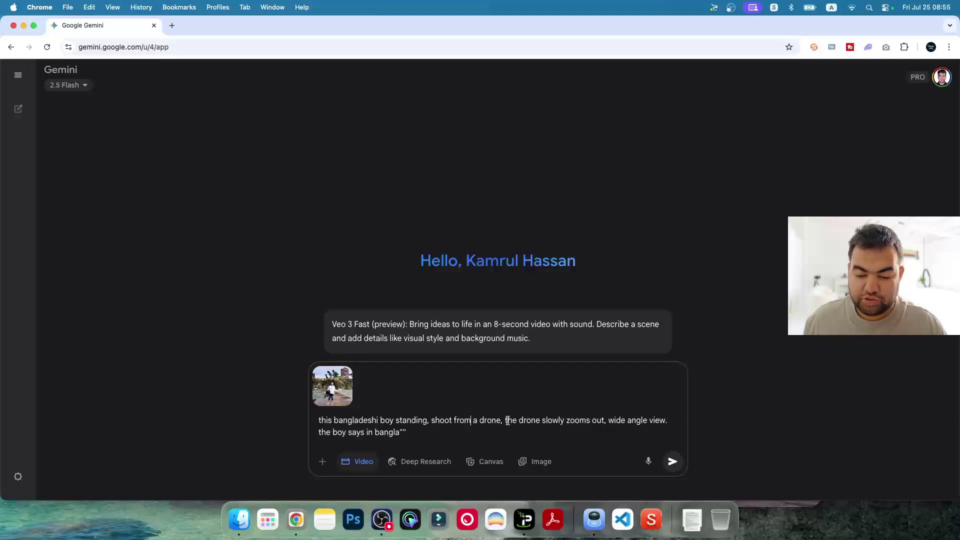
Fill the prompt's empty quotation marks with "আজকে আপনাদের দেখবো, কুনমিং এর দিয়াঞ্চি লেক। চলুন শুরু করা যাক".
left_click_drag(506, 421, 665, 421)
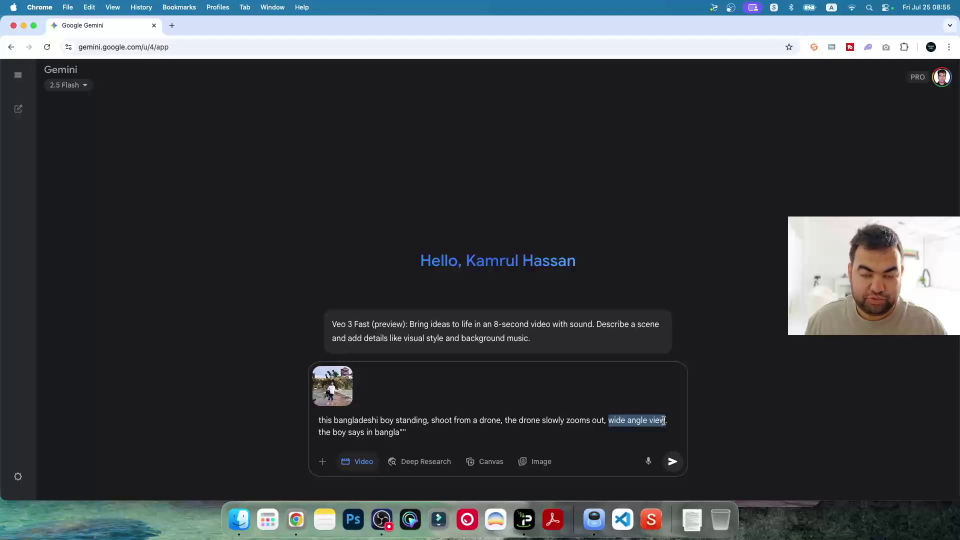
left_click(664, 422)
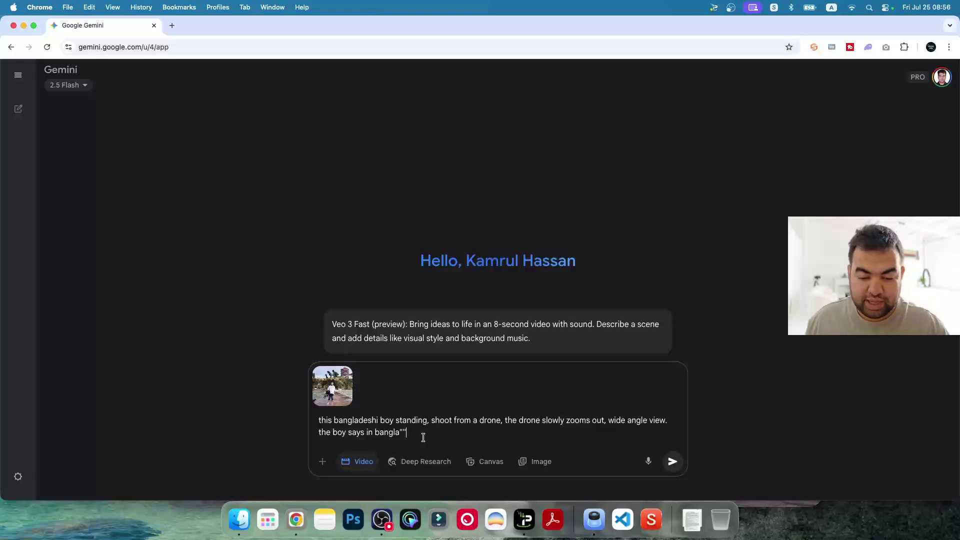
type("আজকে আপনাদের দেখবো, কুনমিং এর দিয়াঞ্চি লেক। চলুন শুরু করা যাক")
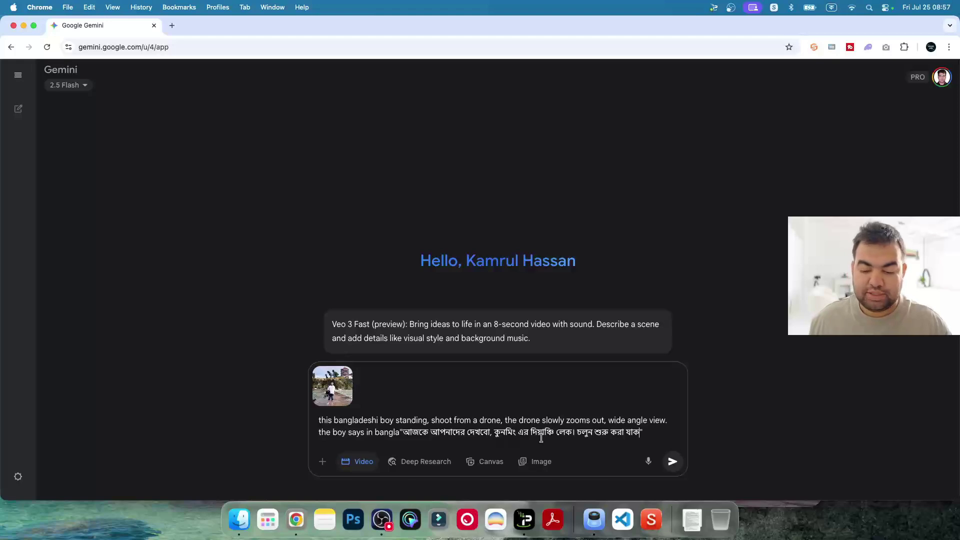
Review the attached photo and full prompt, and submit them to generate the video.
mouse_move(339, 396)
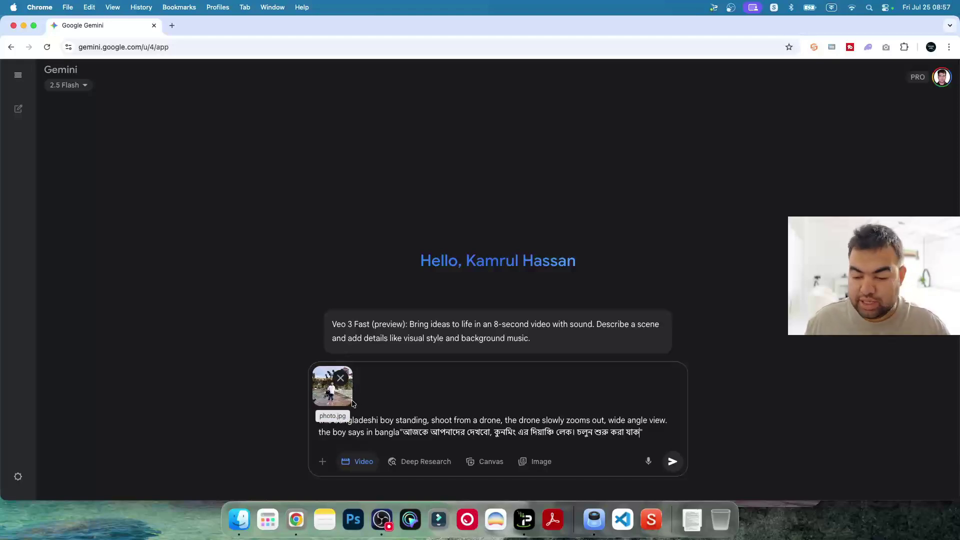
left_click_drag(645, 433, 319, 418)
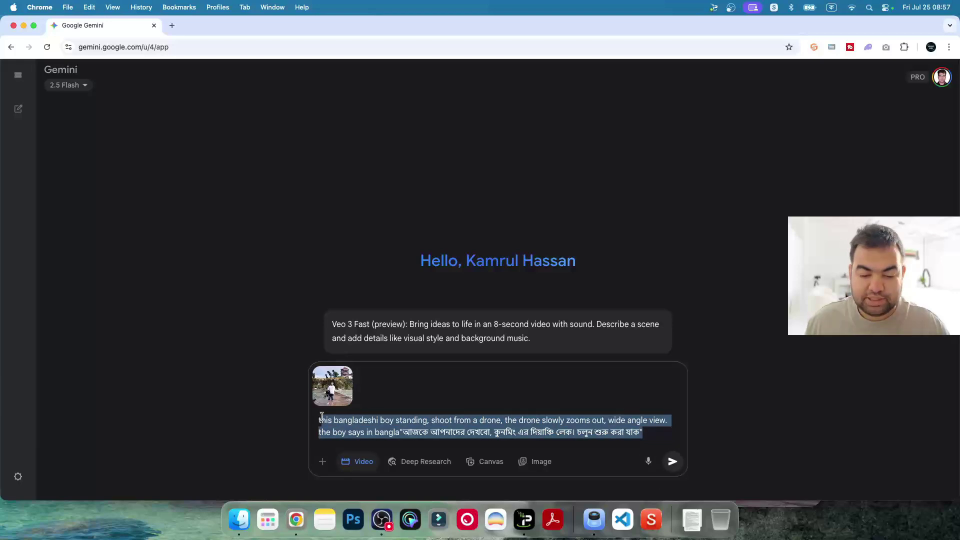
left_click(434, 422)
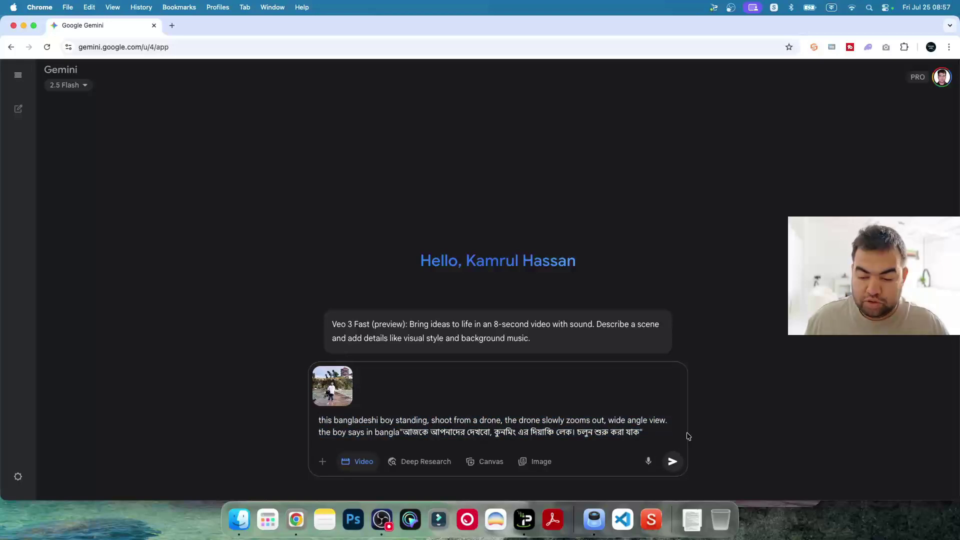
left_click(673, 463)
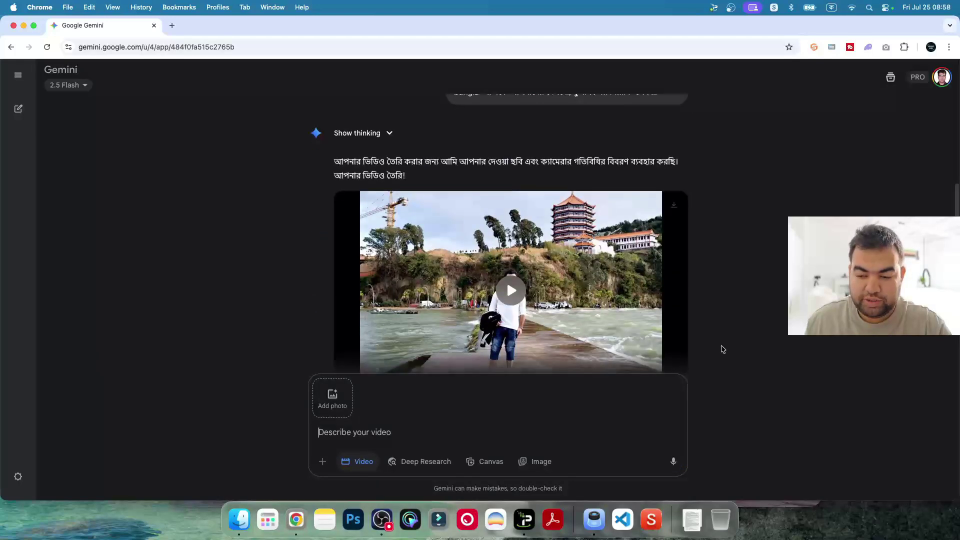
Play the generated drone-shot video in the response.
scroll(740, 322, "down", 2)
scroll(730, 318, "up", 1)
scroll(731, 318, "up", 1)
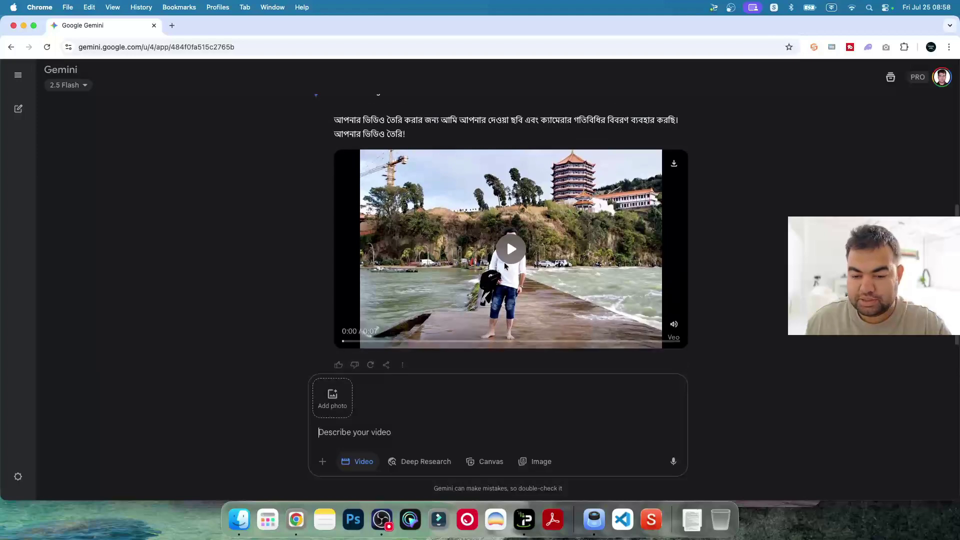
left_click(505, 255)
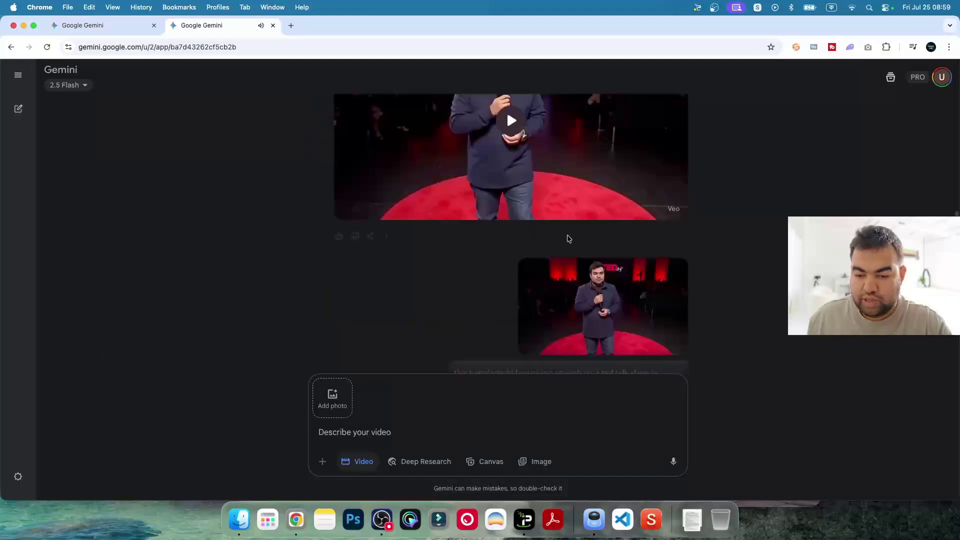
View the source photo of the TED talk video request at full size and return to the conversation.
scroll(690, 295, "down", 2)
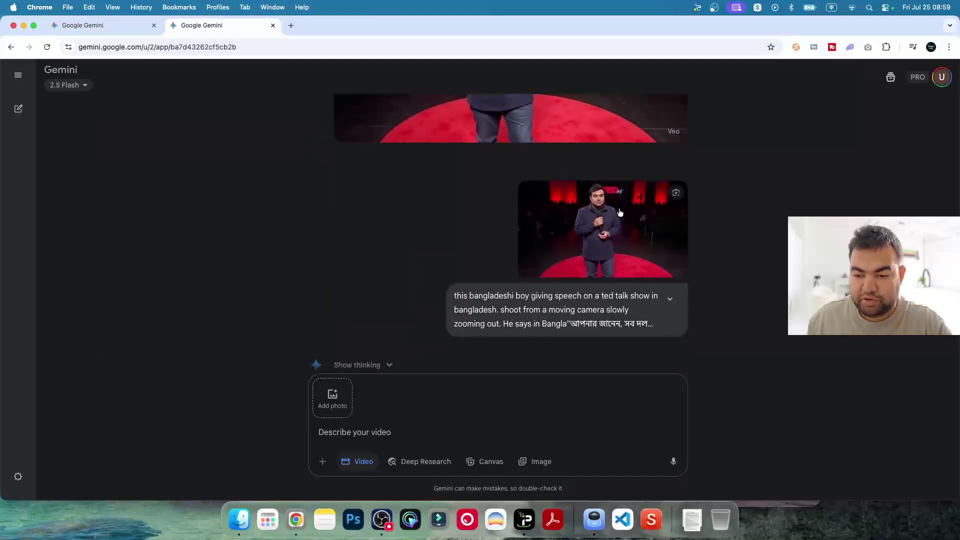
left_click(603, 226)
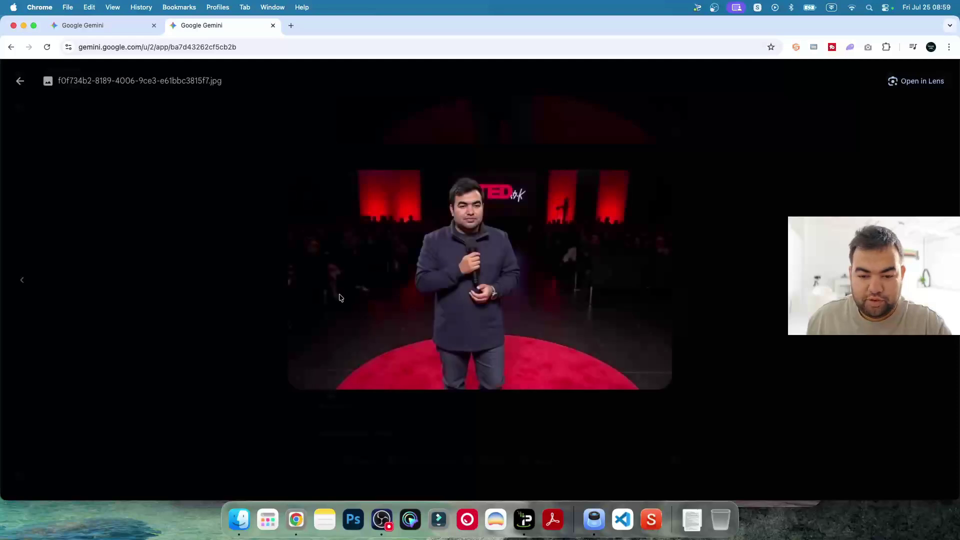
left_click(20, 80)
Expand the earlier TED talk prompt with the slowly zooming-out camera and read its full Bangla dialogue.
scroll(488, 242, "down", 8)
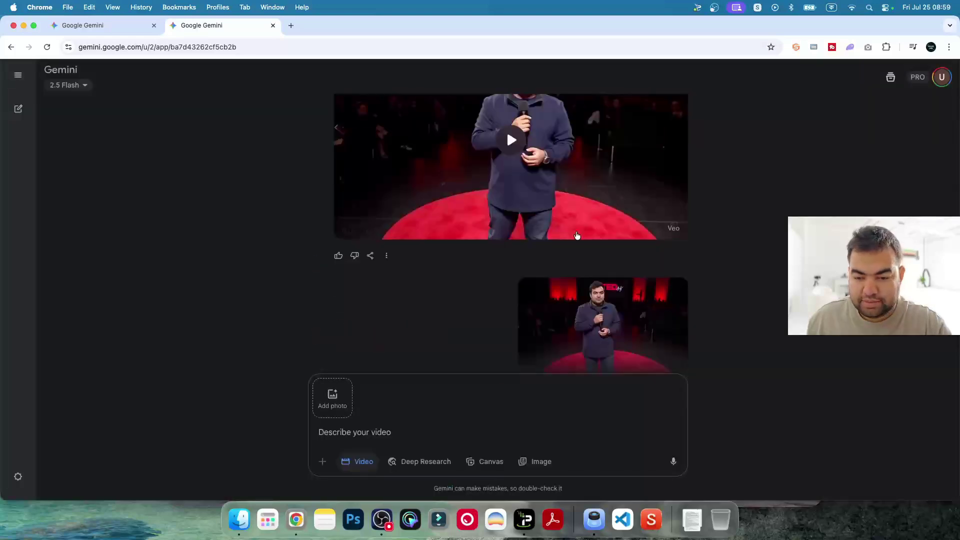
scroll(602, 235, "up", 6)
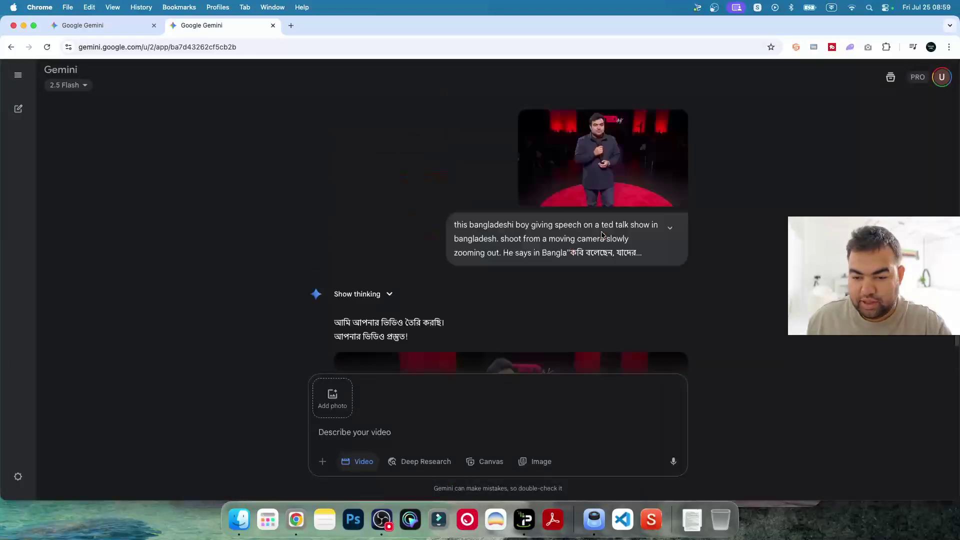
left_click(670, 298)
scroll(671, 298, "down", 3)
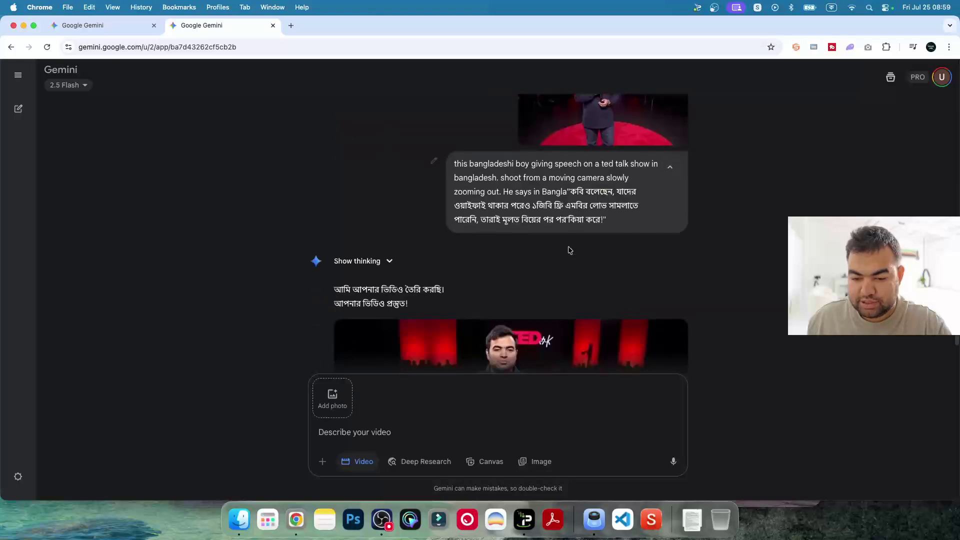
left_click_drag(489, 206, 625, 228)
left_click(625, 228)
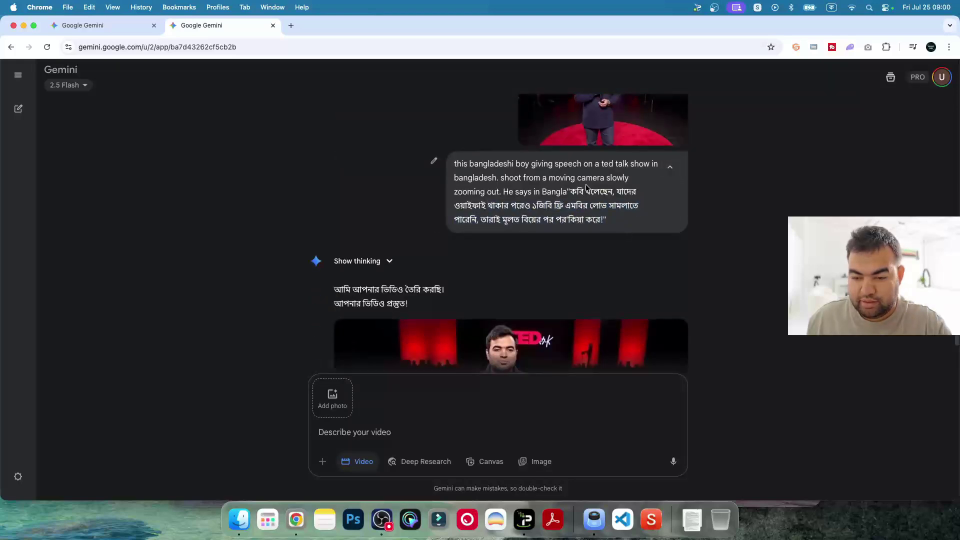
left_click_drag(586, 183, 538, 206)
left_click(627, 219)
Play the video generated from the expanded TED talk prompt, and go back up to the preceding generated video.
scroll(572, 223, "down", 2)
scroll(506, 283, "down", 3)
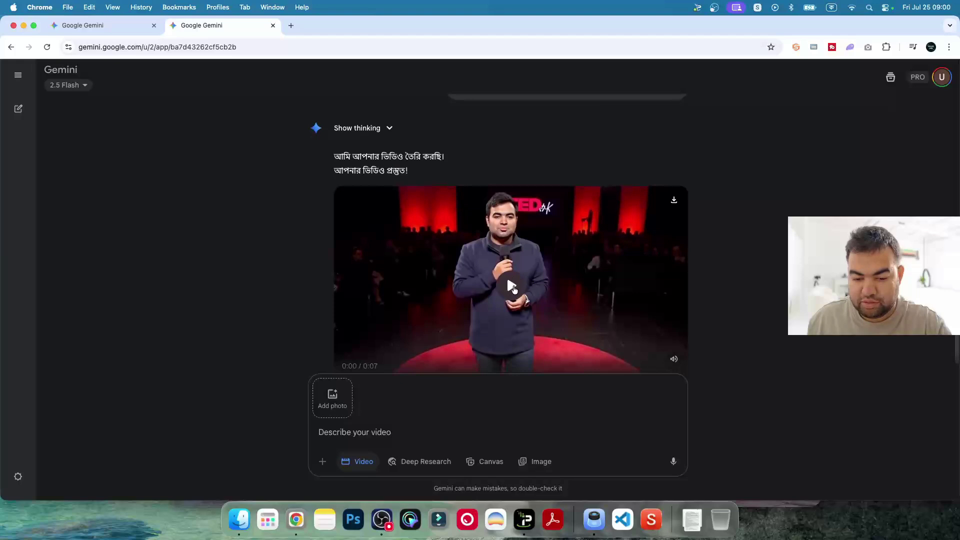
left_click(511, 283)
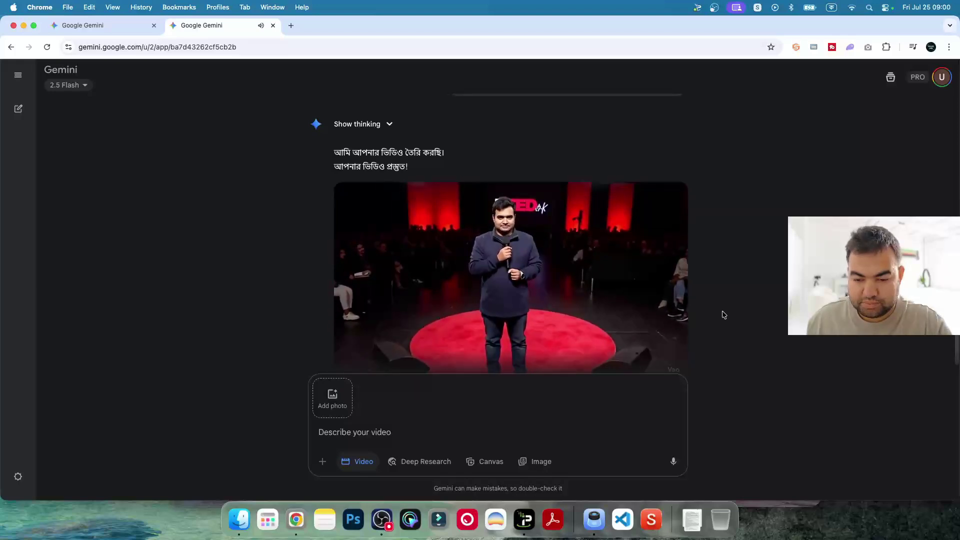
left_click(522, 281)
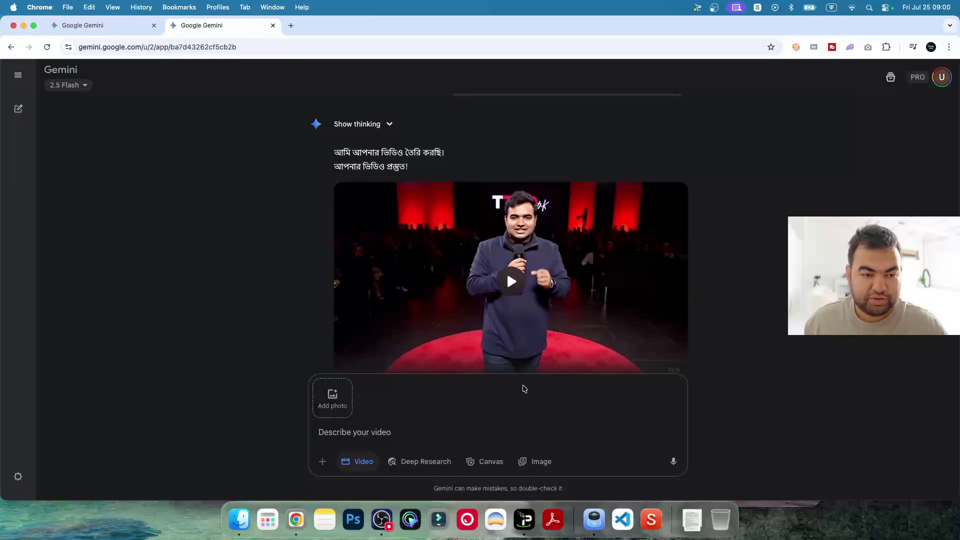
scroll(681, 225, "up", 10)
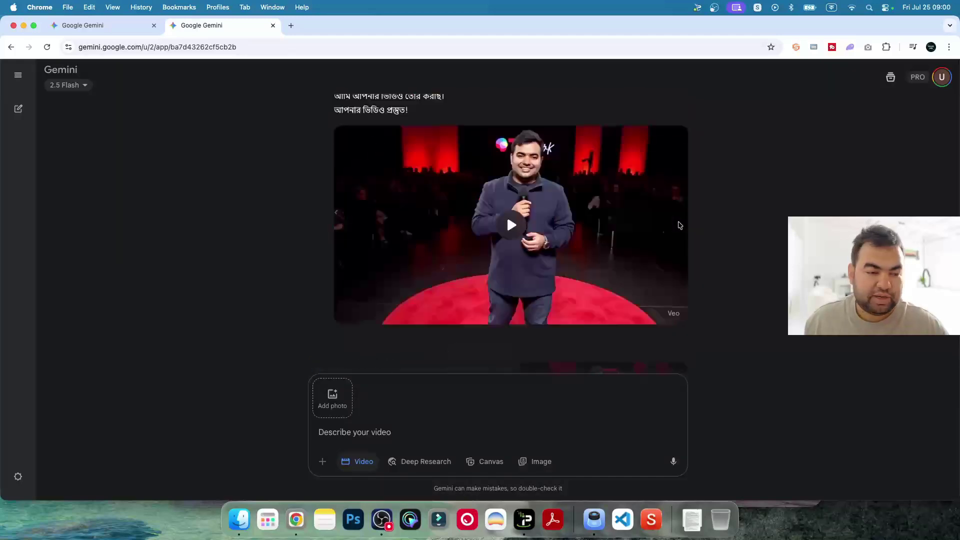
scroll(678, 227, "up", 1)
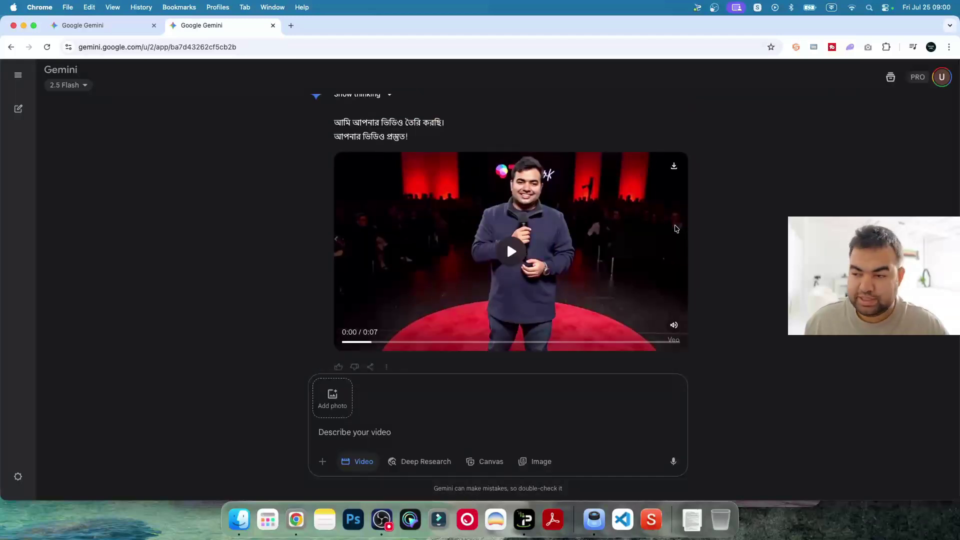